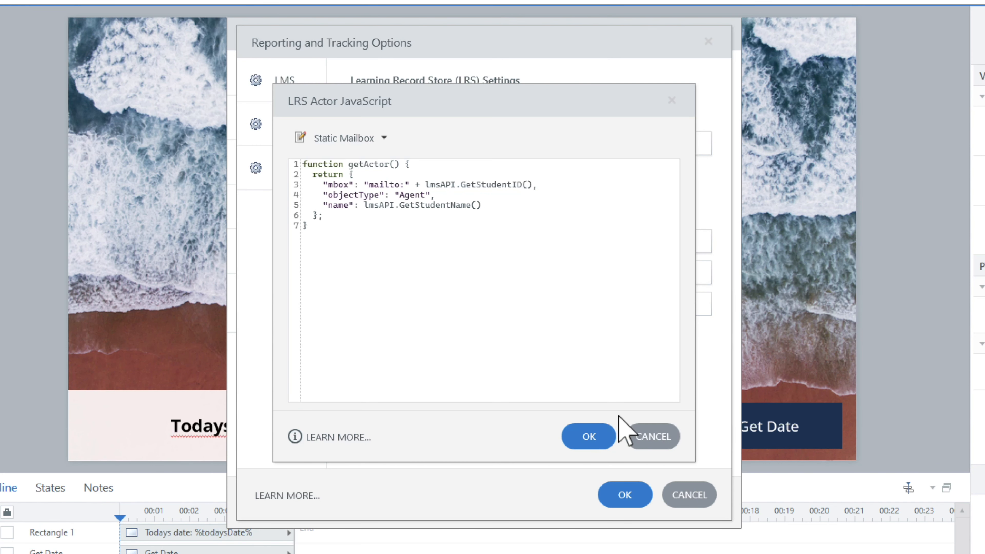
- Accept the actor script and LRS settings, publish the project for LMS / LRS, and save the output as a zip archive on the Desktop
click(588, 437)
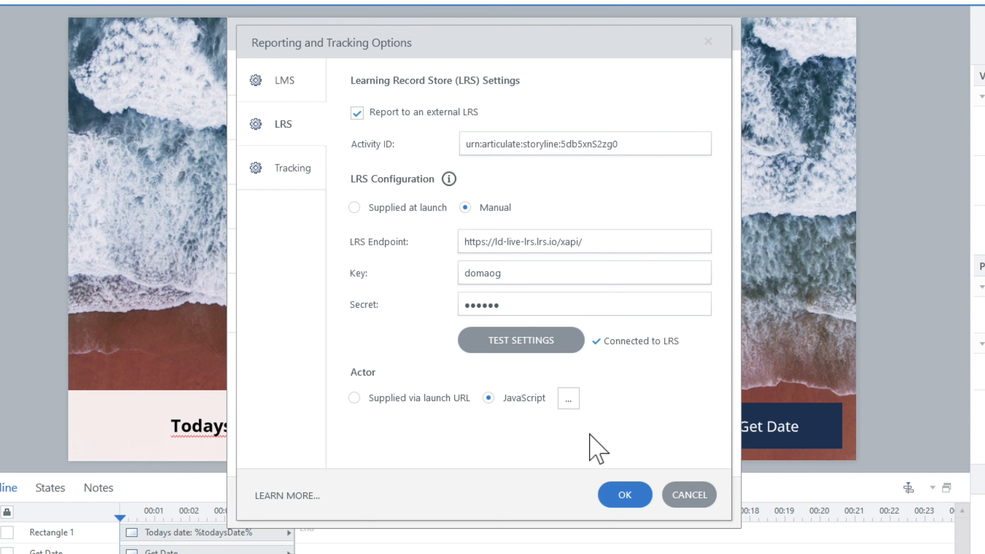
click(625, 495)
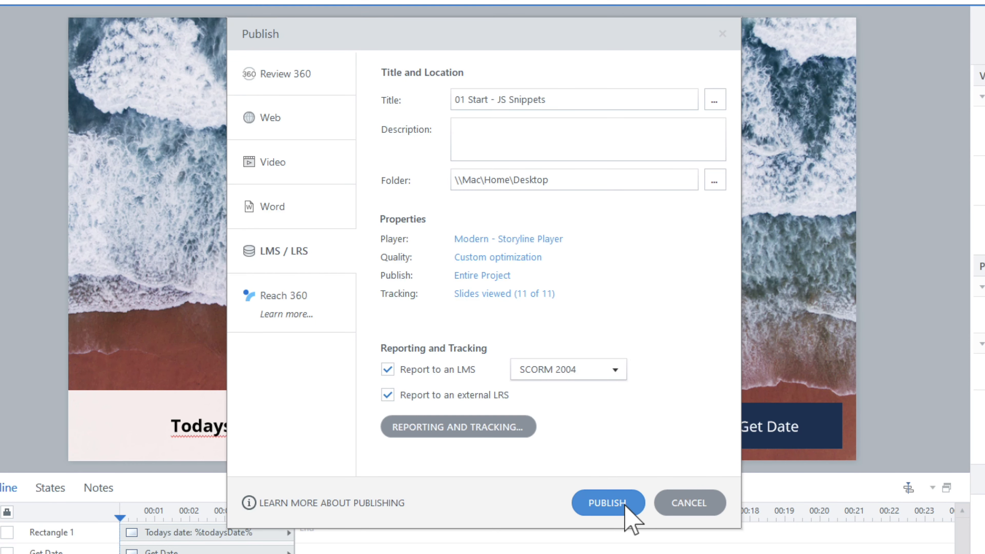
click(625, 505)
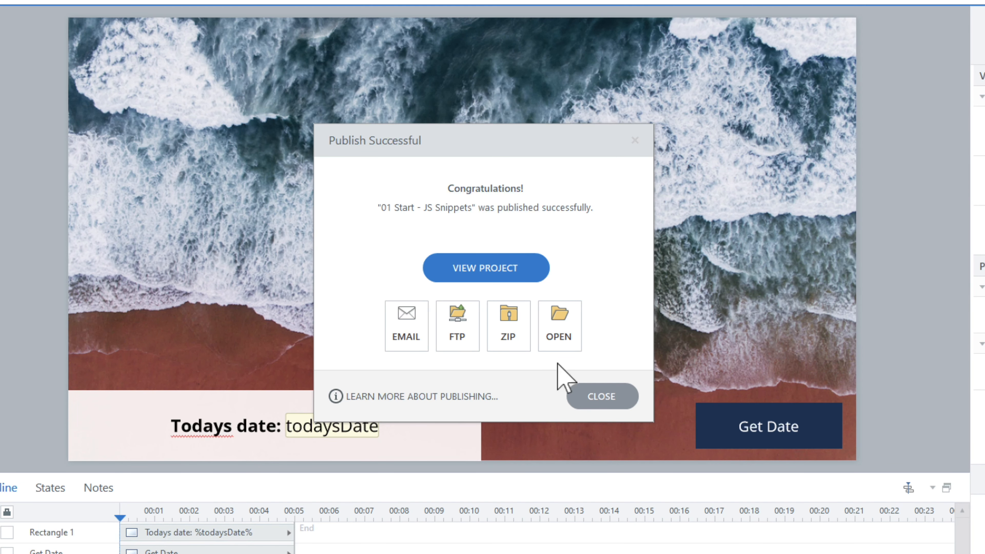
click(509, 329)
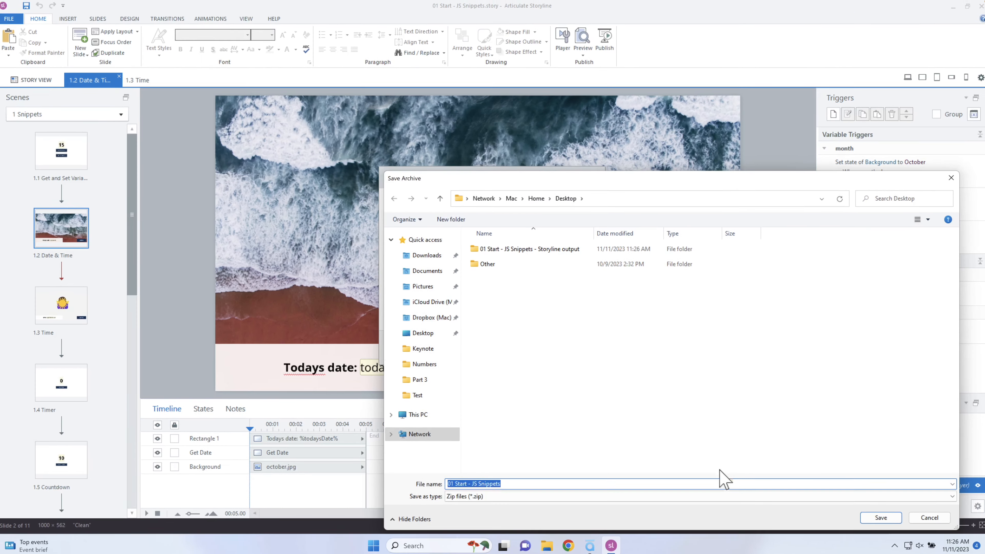
click(940, 553)
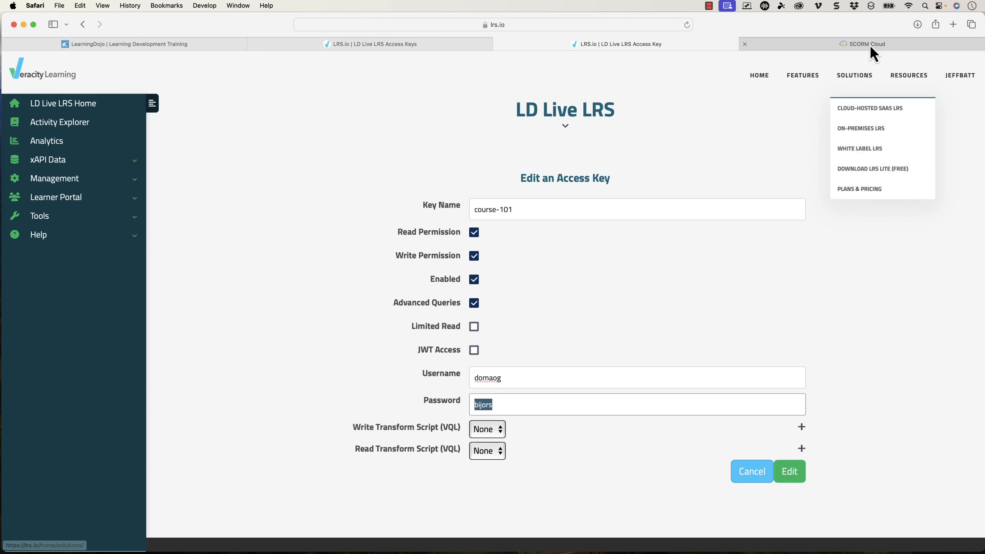
- Switch to SCORM Cloud and import the package "01 Start - JS Snippets.zip" from the Desktop as a new course
click(862, 45)
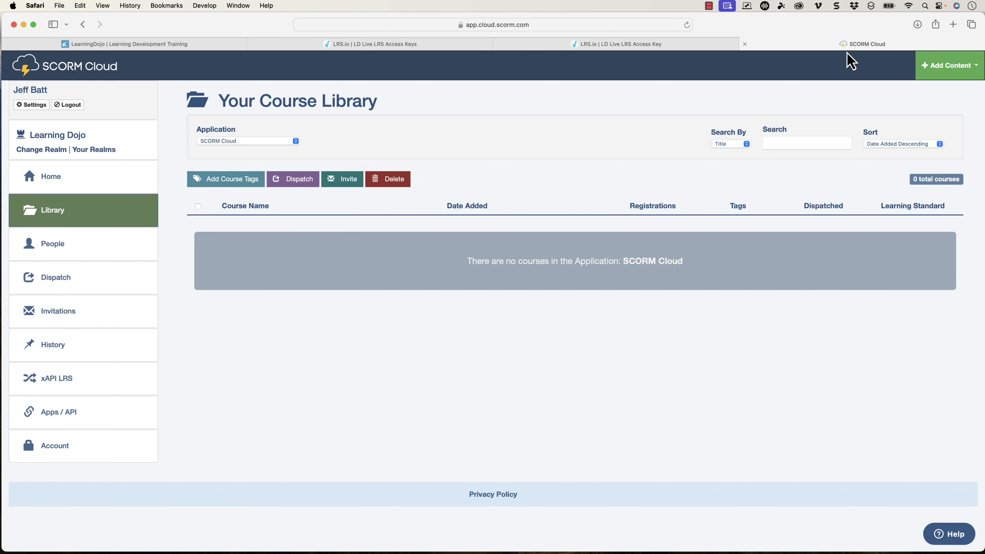
click(966, 71)
click(827, 93)
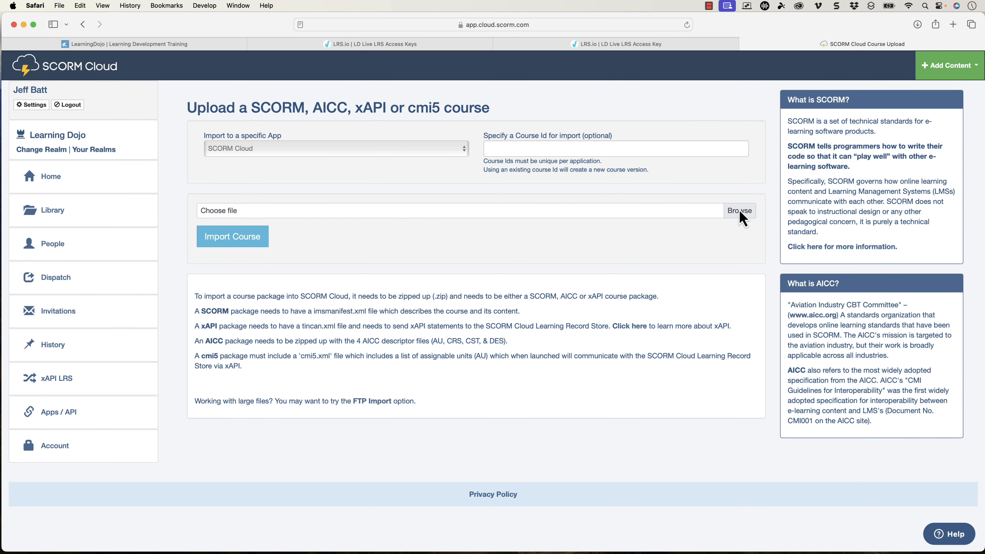
click(739, 211)
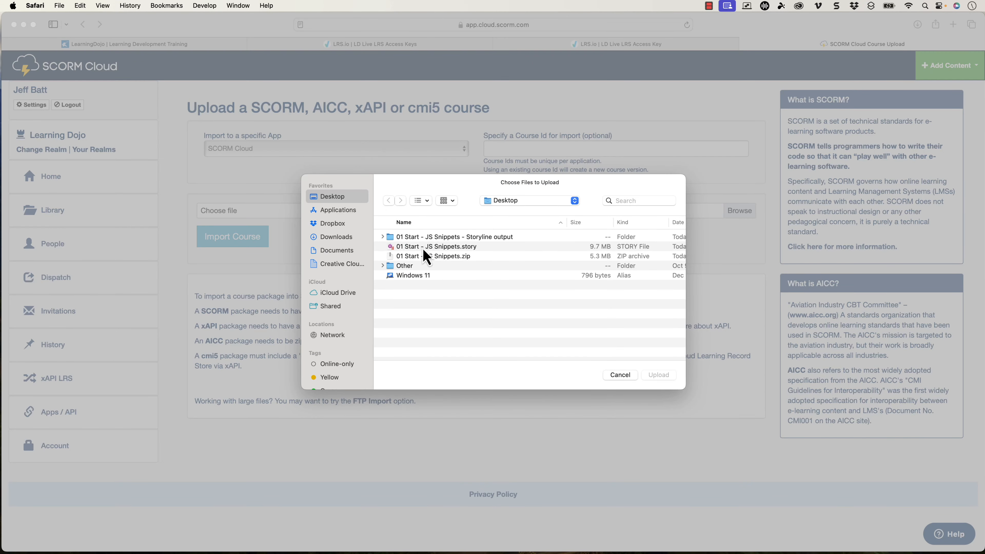
click(426, 256)
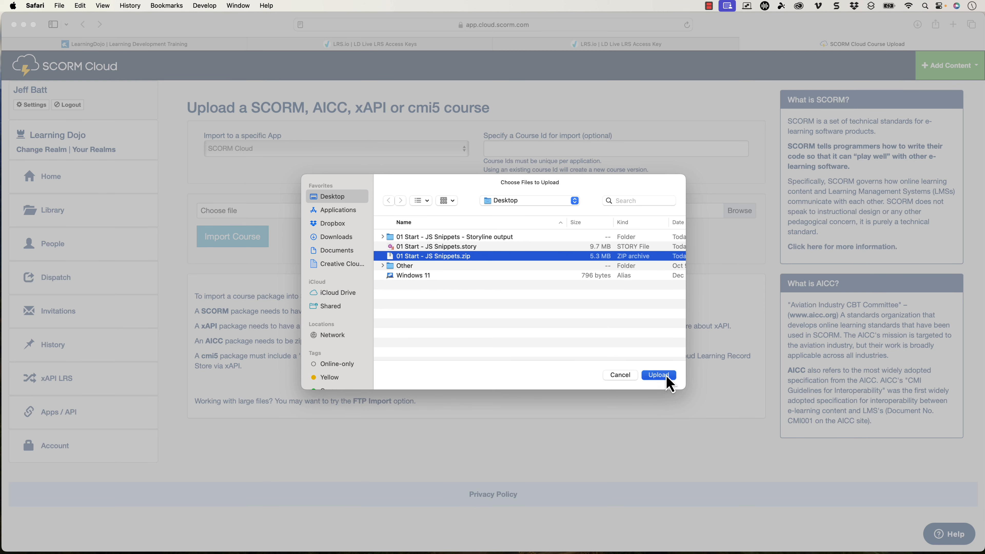
click(658, 374)
click(249, 240)
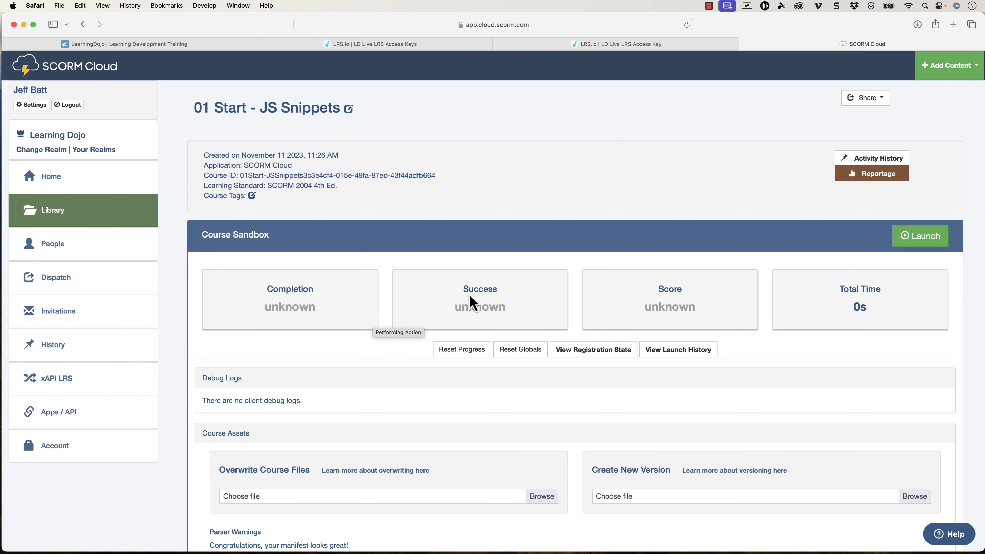
- Launch the imported course past the pop-up blocker and enlarge its player window
click(922, 237)
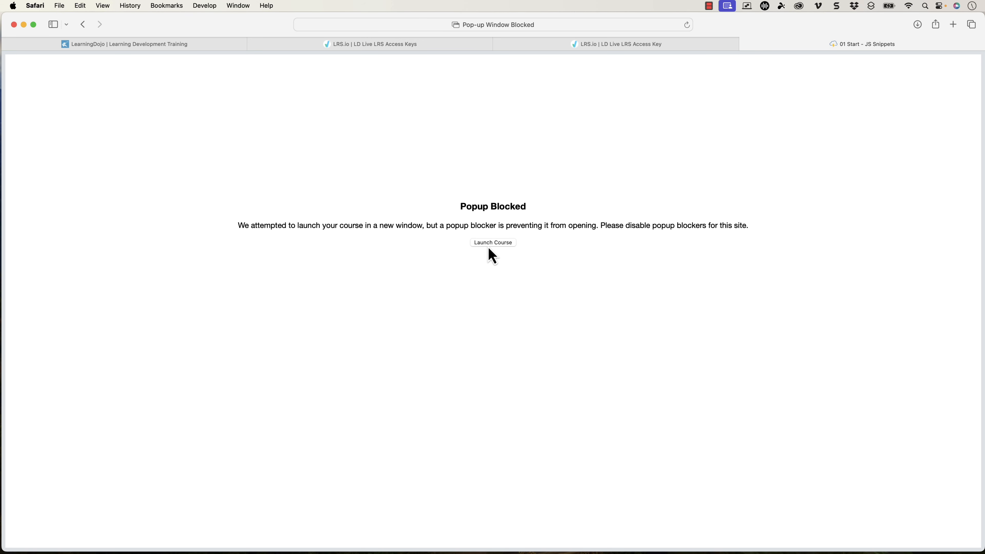
click(492, 243)
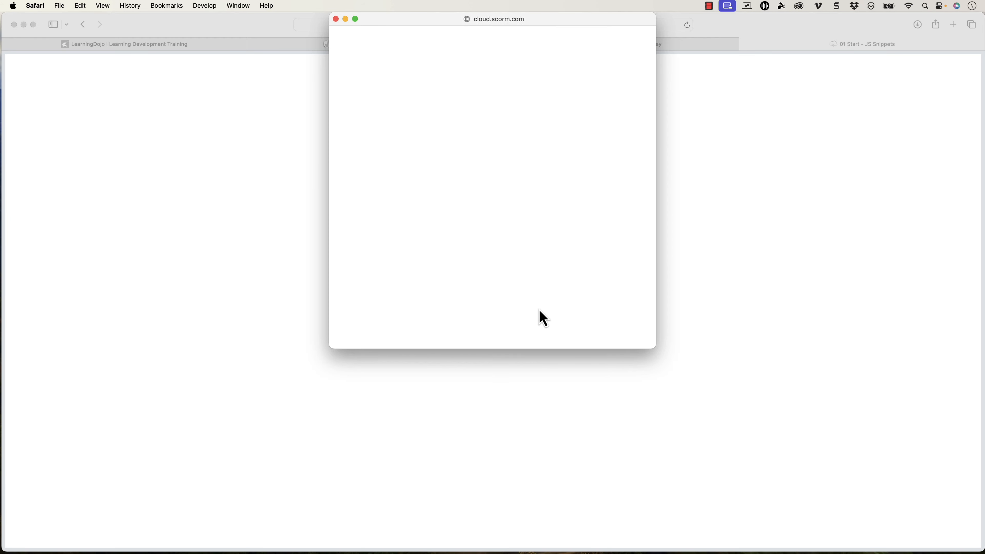
drag(653, 345, 919, 435)
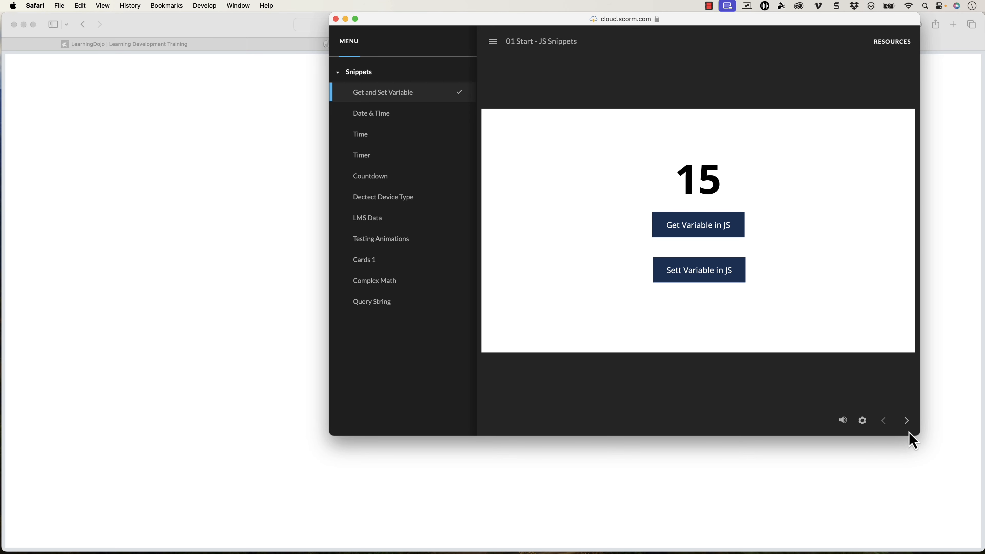
- Advance through the course slides from Get and Set Variable to Countdown, and close the course player
click(907, 424)
click(907, 424)
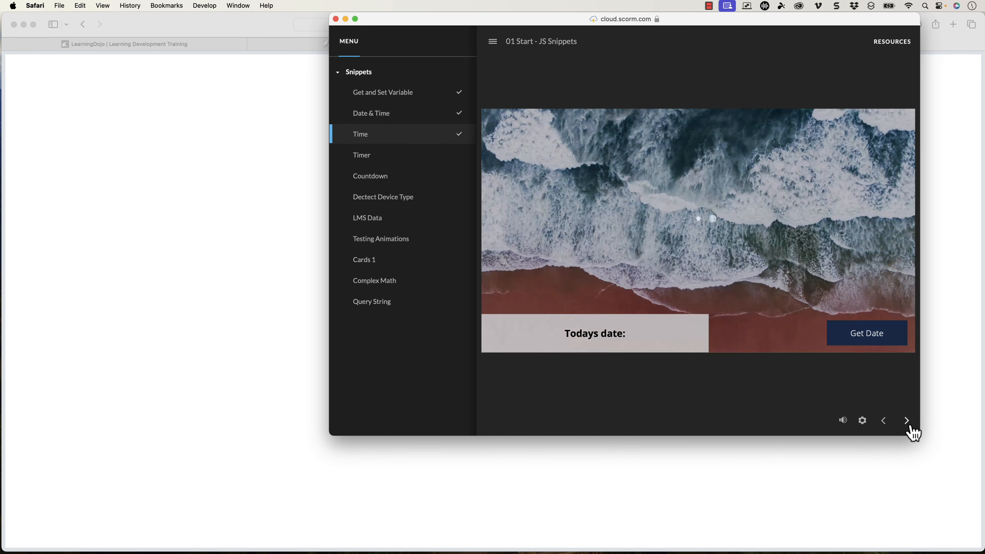
click(911, 425)
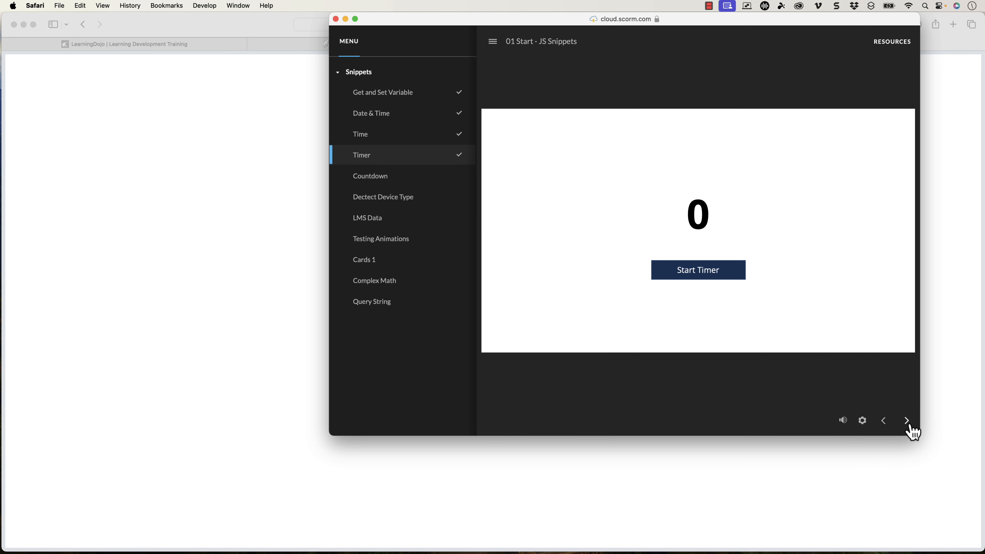
click(909, 426)
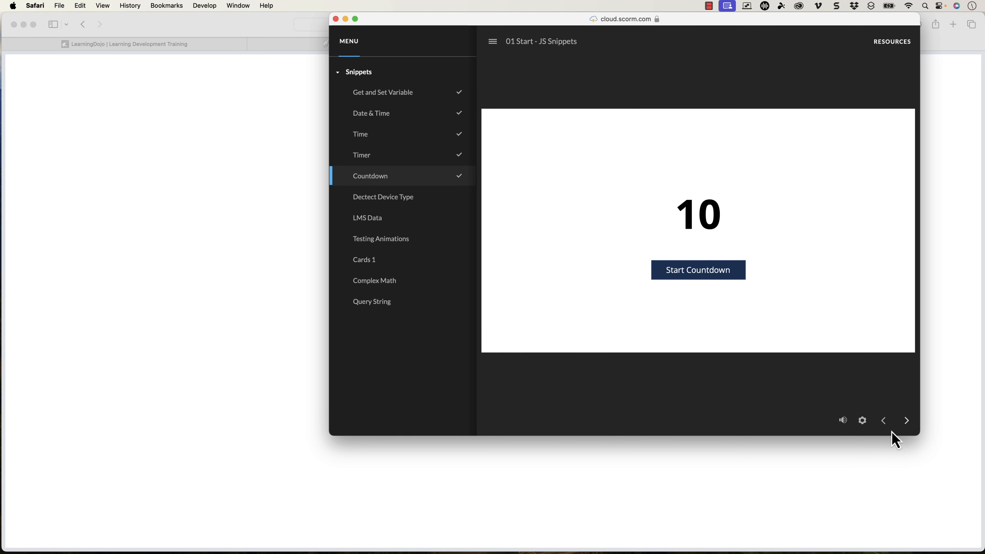
key(super+w)
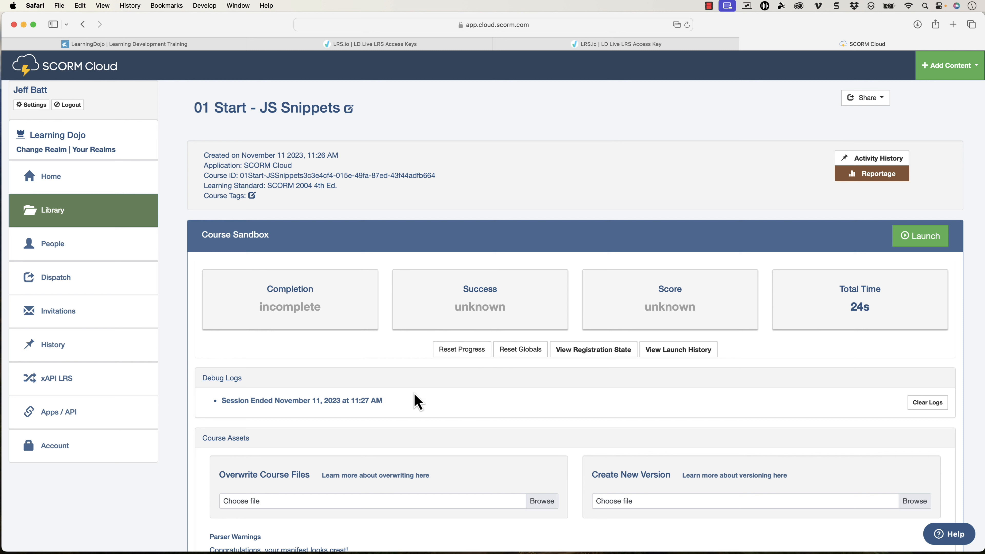
- Examine the debug log of the ended course session and return to the course page
click(310, 402)
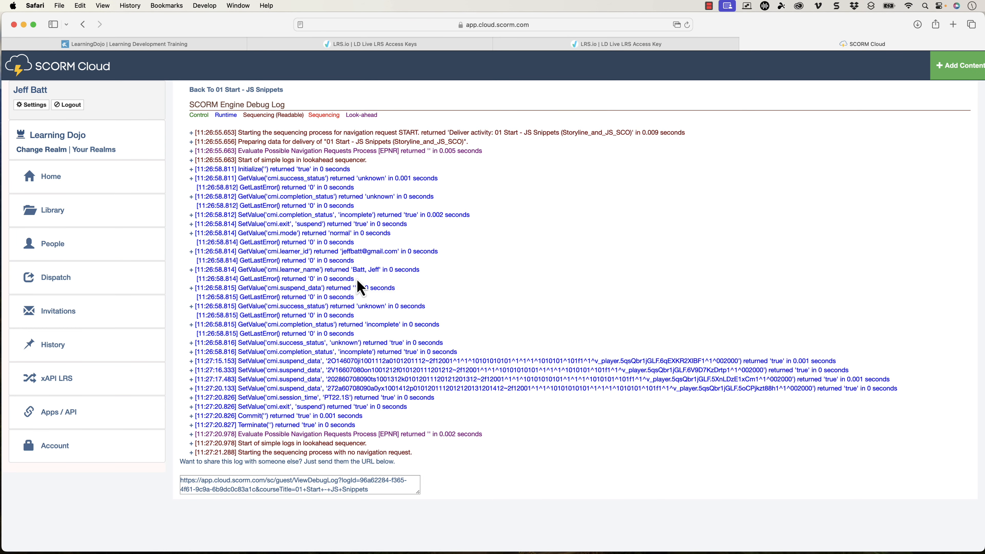
scroll(405, 252, left, 10)
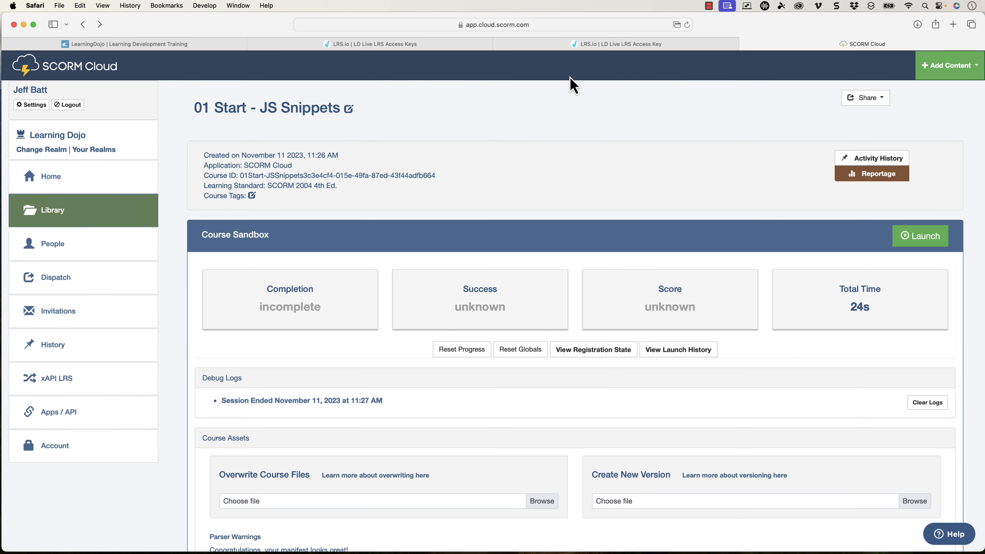
- Switch to the Veracity LRS and review the recorded xAPI statements for actors, verbs and objects from the course session
click(456, 46)
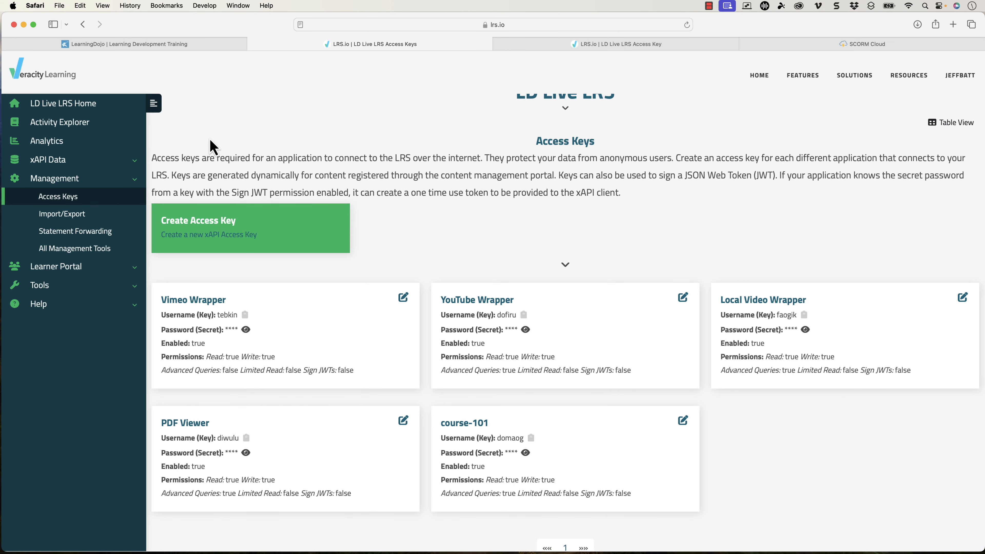
click(68, 161)
click(89, 186)
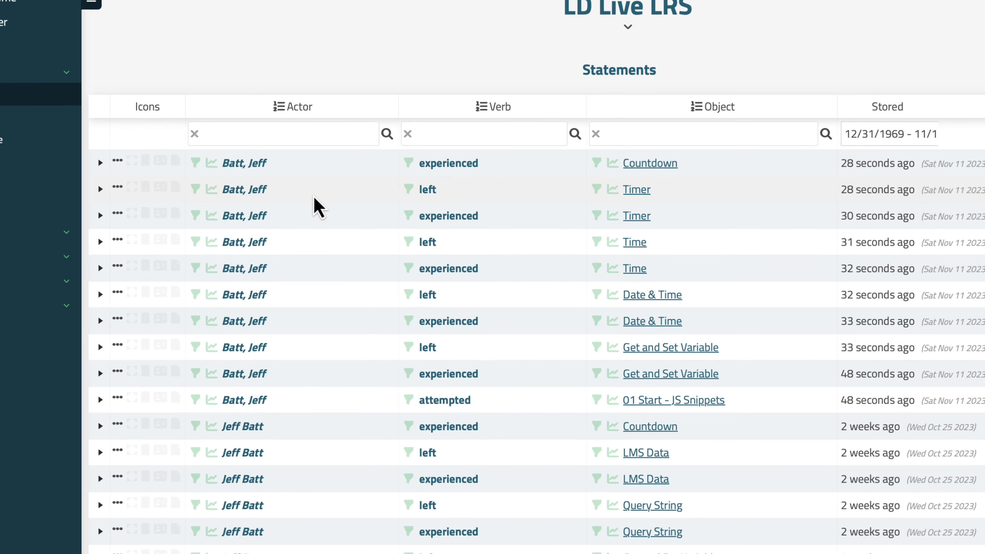
scroll(324, 236, down, 3)
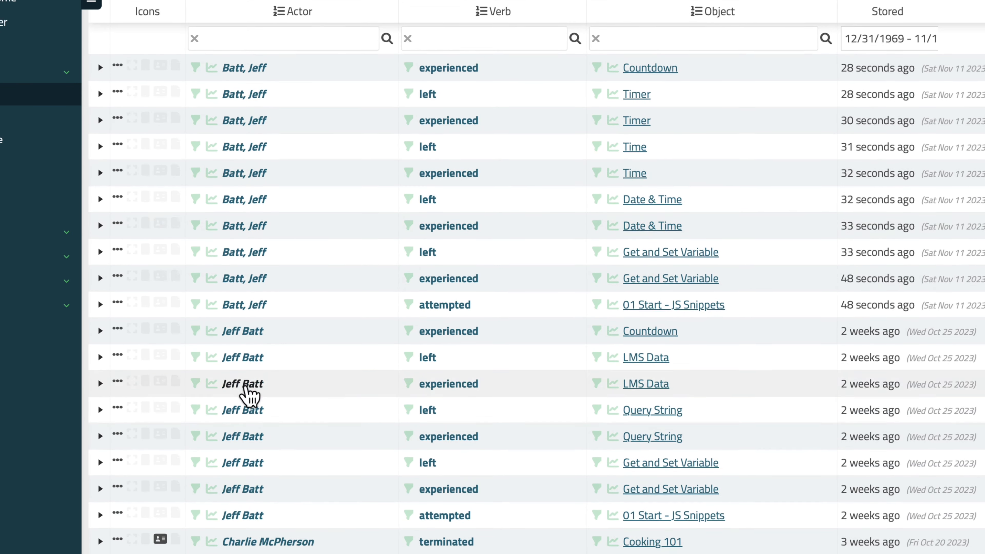
scroll(248, 396, up, 3)
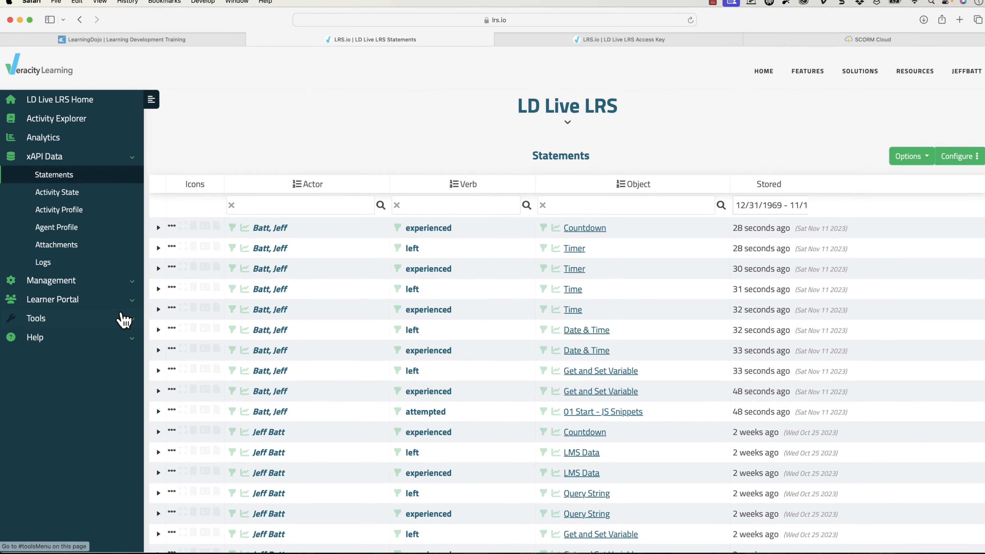
- Open the Cooking 101 custom dashboard in the LRS analytics and examine its charts down to Avg Time Per Page
click(112, 305)
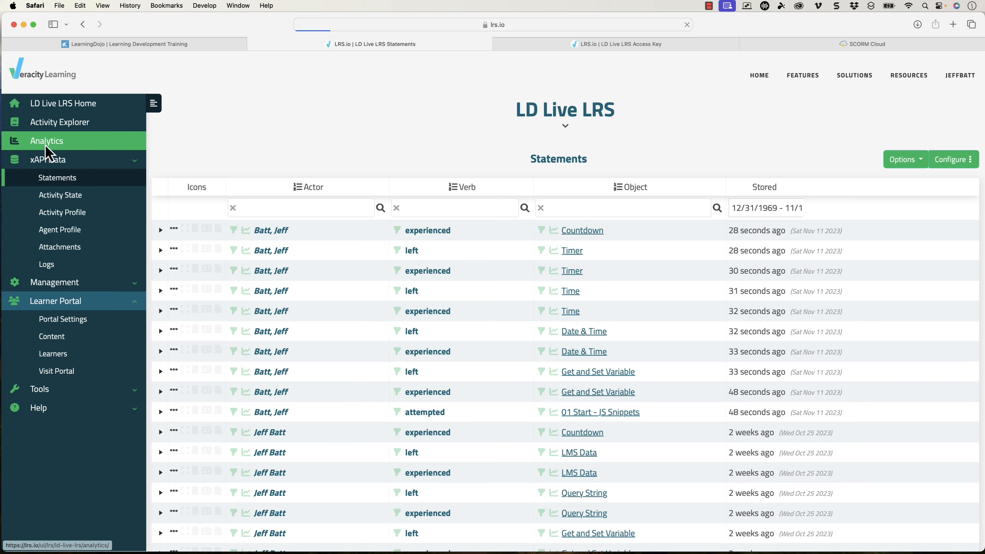
click(48, 152)
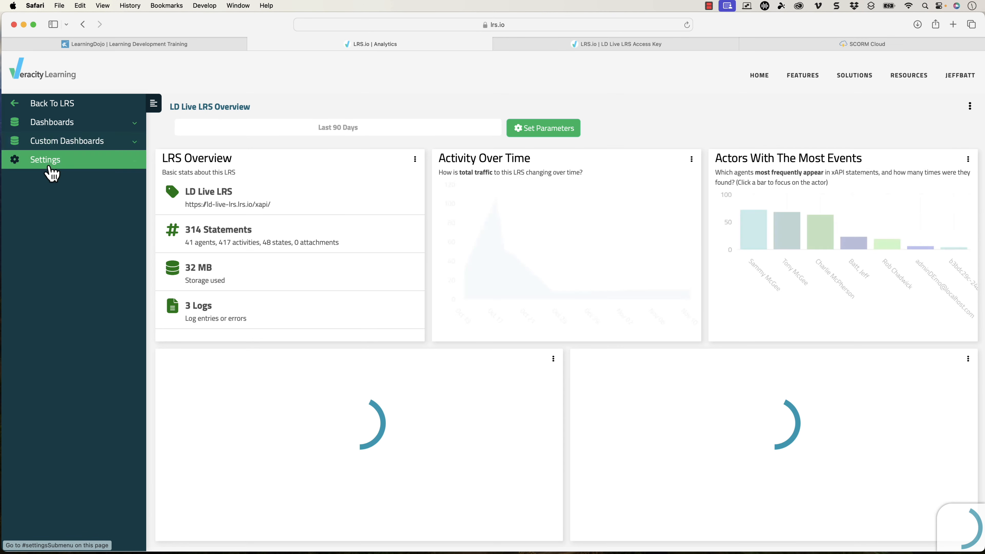
click(73, 142)
click(69, 210)
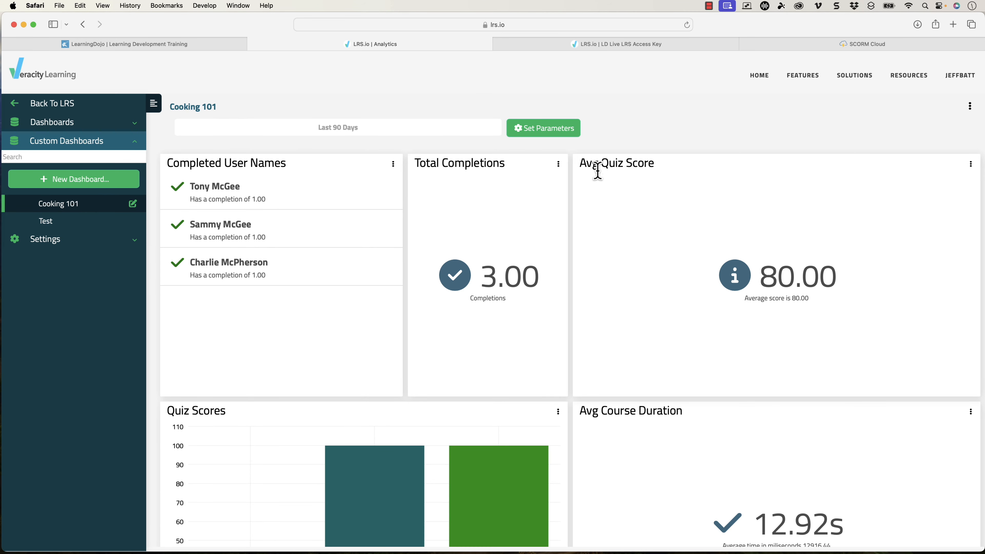
scroll(620, 199, down, 10)
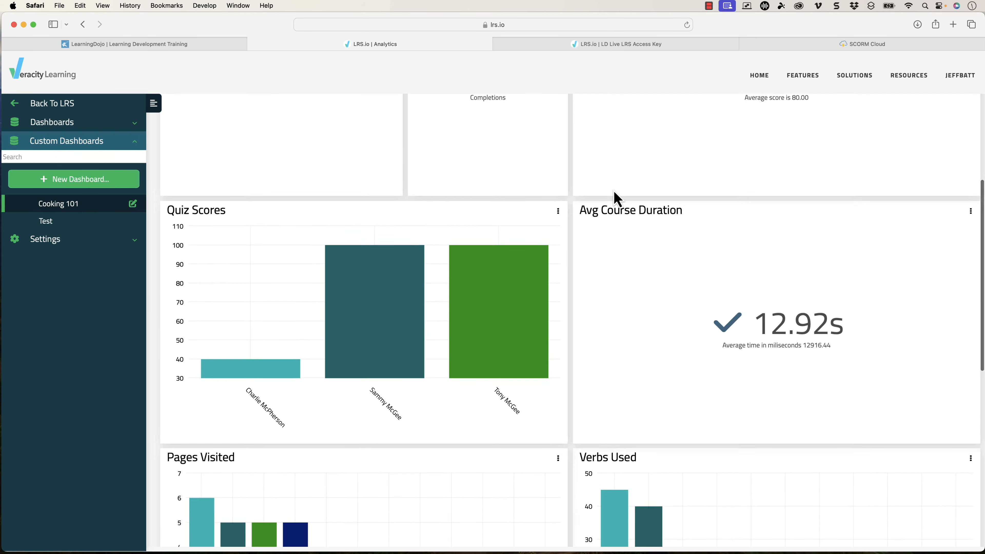
scroll(616, 199, down, 6)
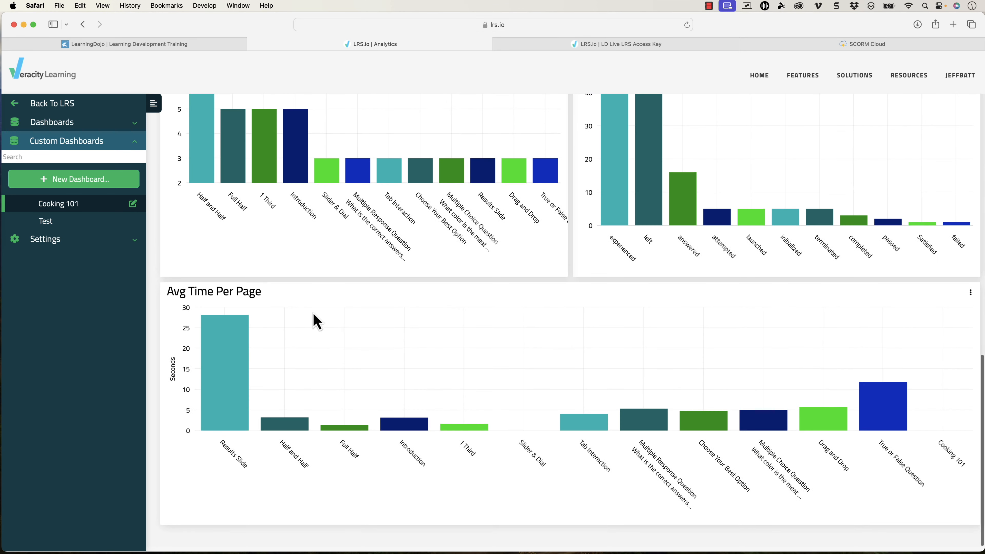